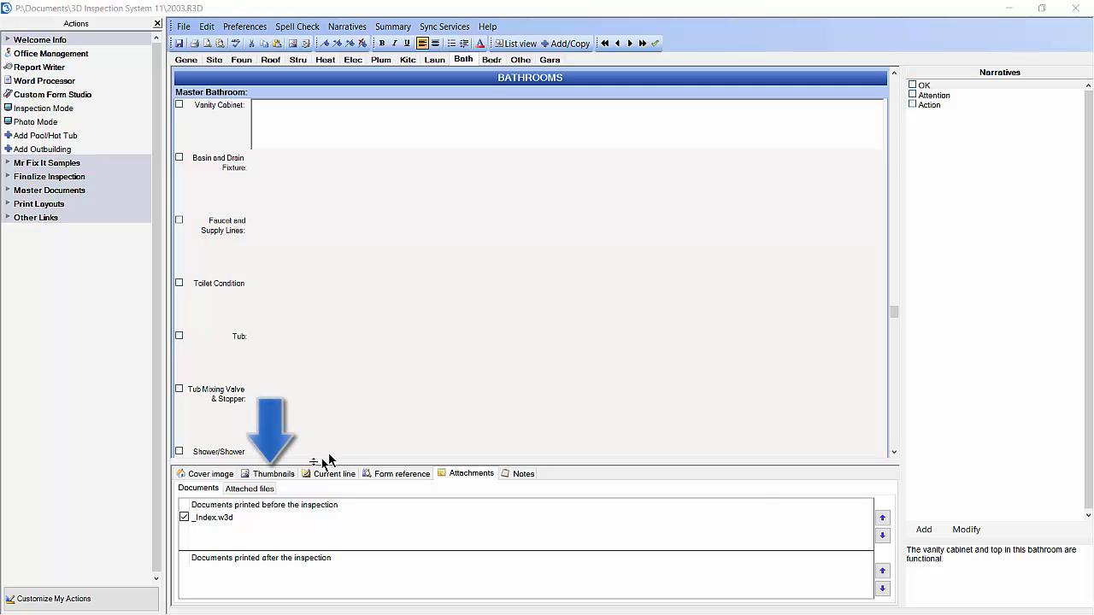
# Switch to the Thumbnails tab and list its image display options via the gear icon
pyautogui.click(253, 474)
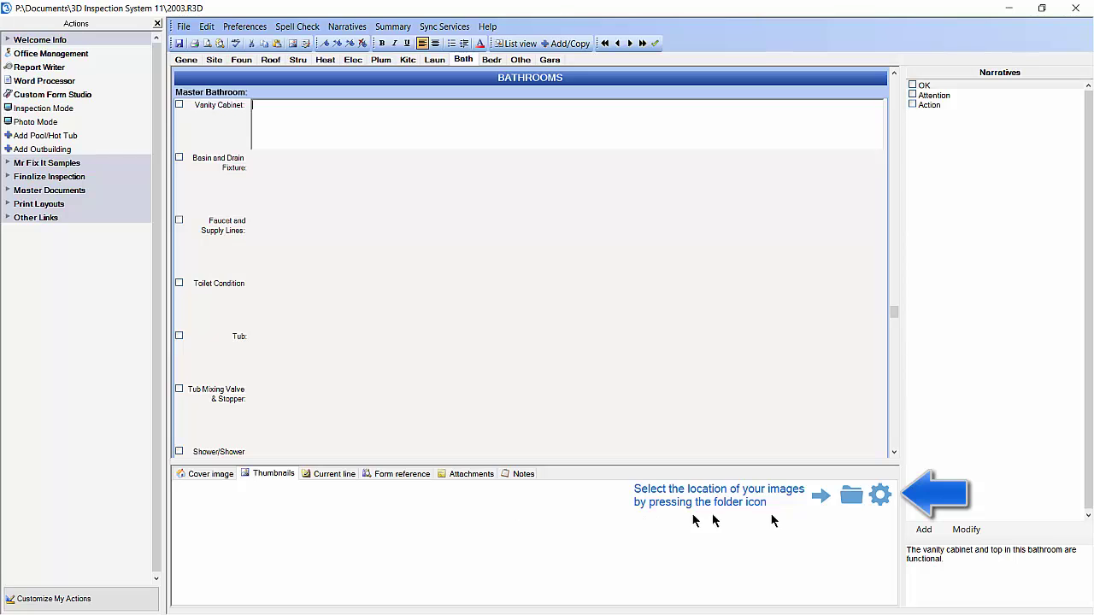
pyautogui.click(879, 496)
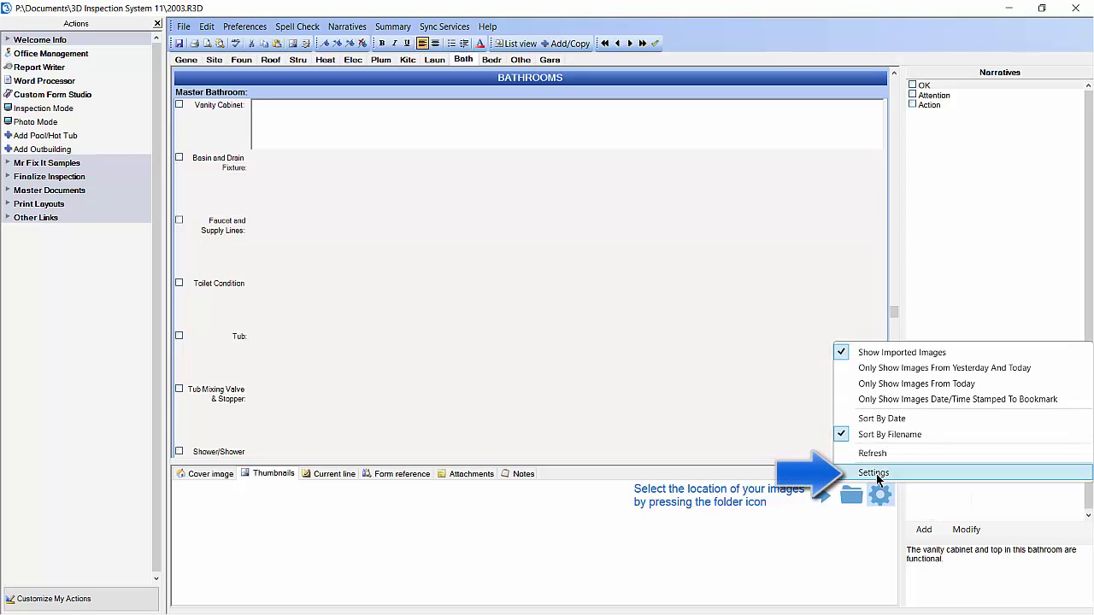
# Set the image import defaults to Left position with a 4-inch default size
pyautogui.click(876, 474)
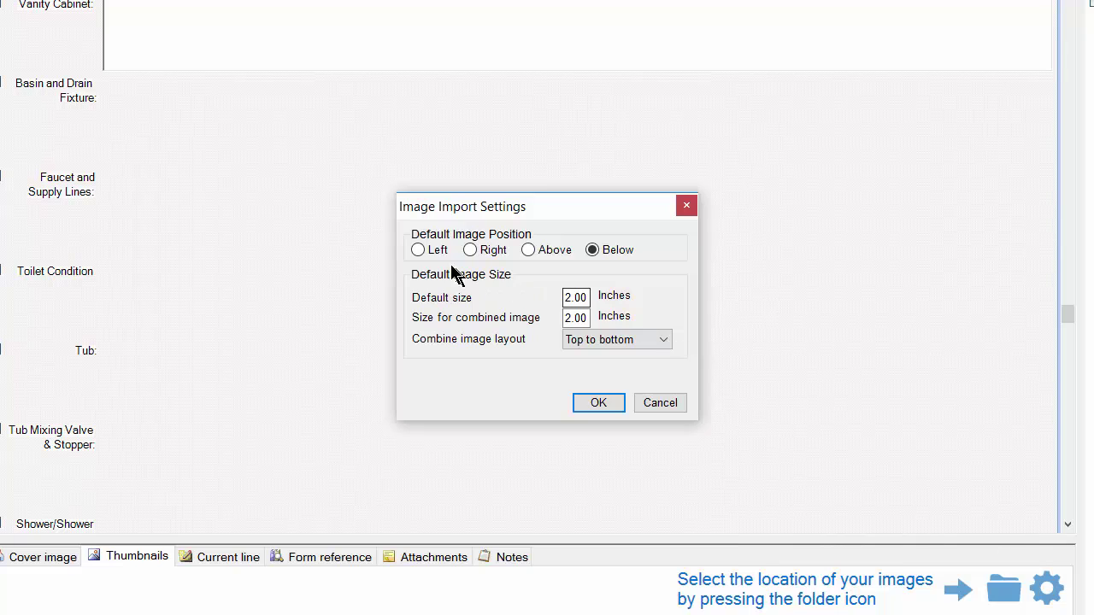
pyautogui.click(419, 250)
pyautogui.doubleClick(582, 298)
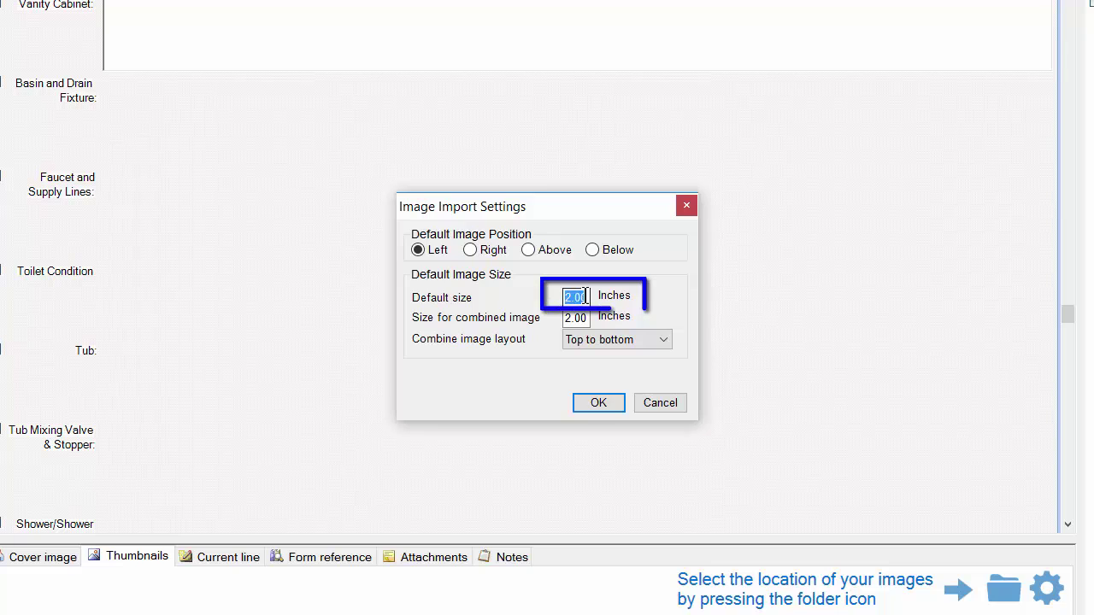
pyautogui.write('4')
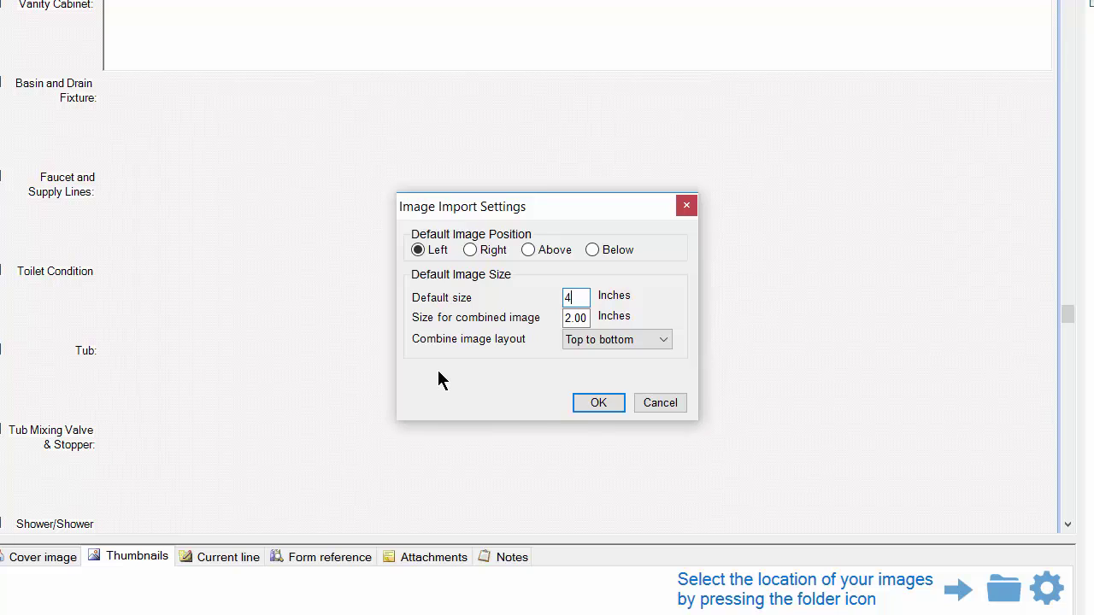
pyautogui.click(590, 403)
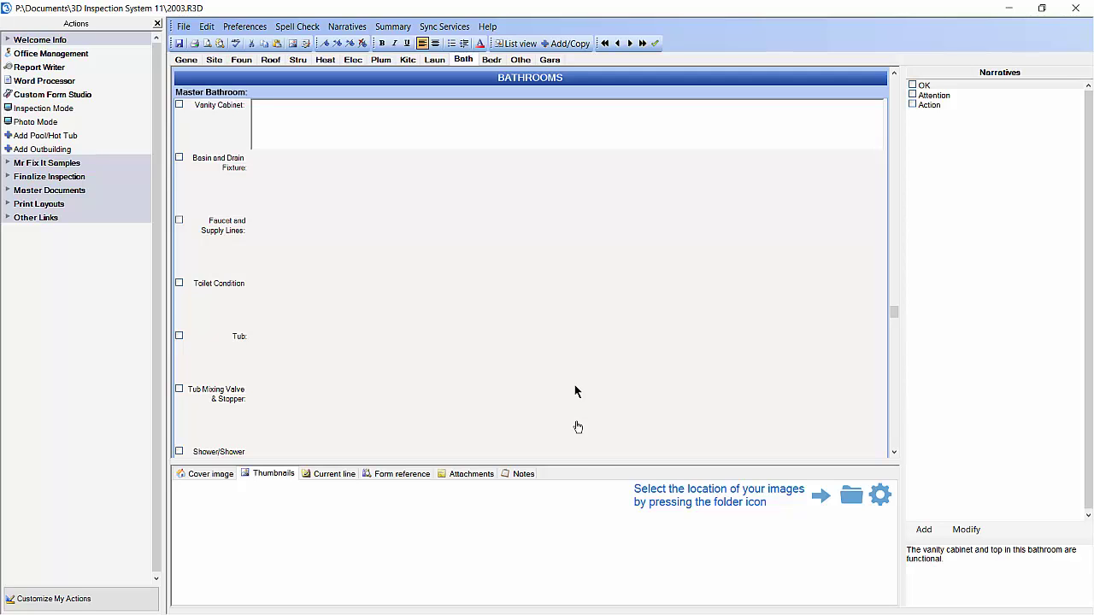
# Set the image location to Pictures > Inspection Photos so its thumbnails load
pyautogui.click(851, 496)
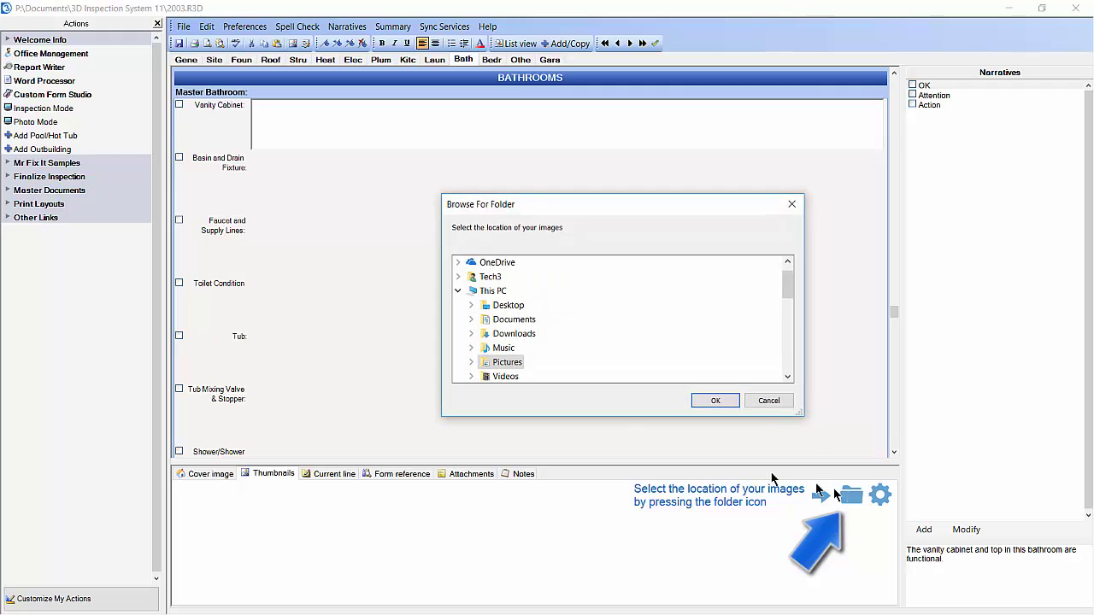
pyautogui.click(470, 363)
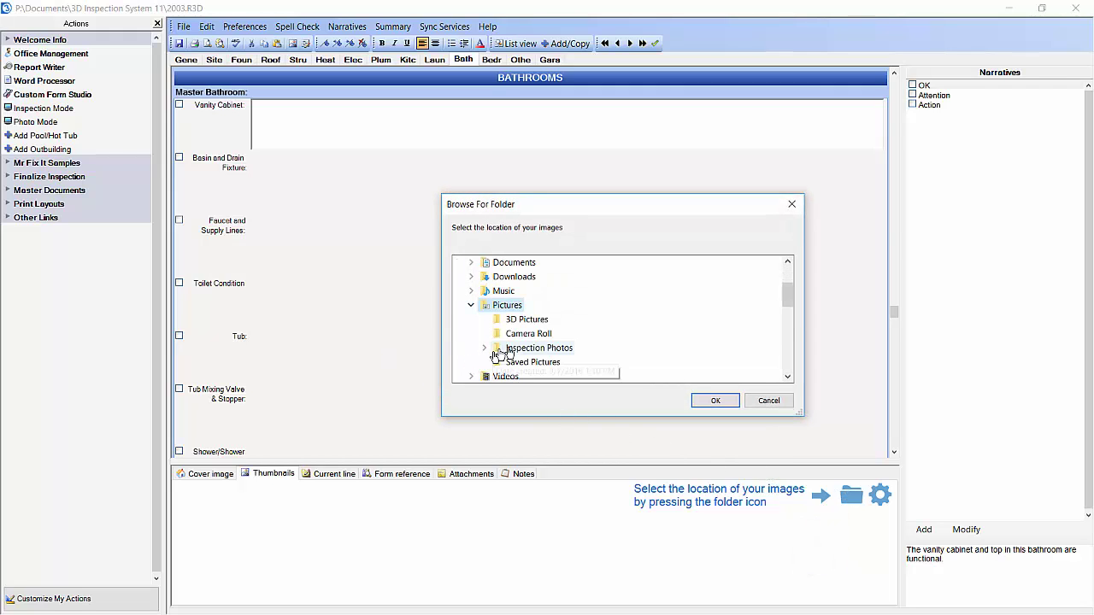
pyautogui.click(523, 350)
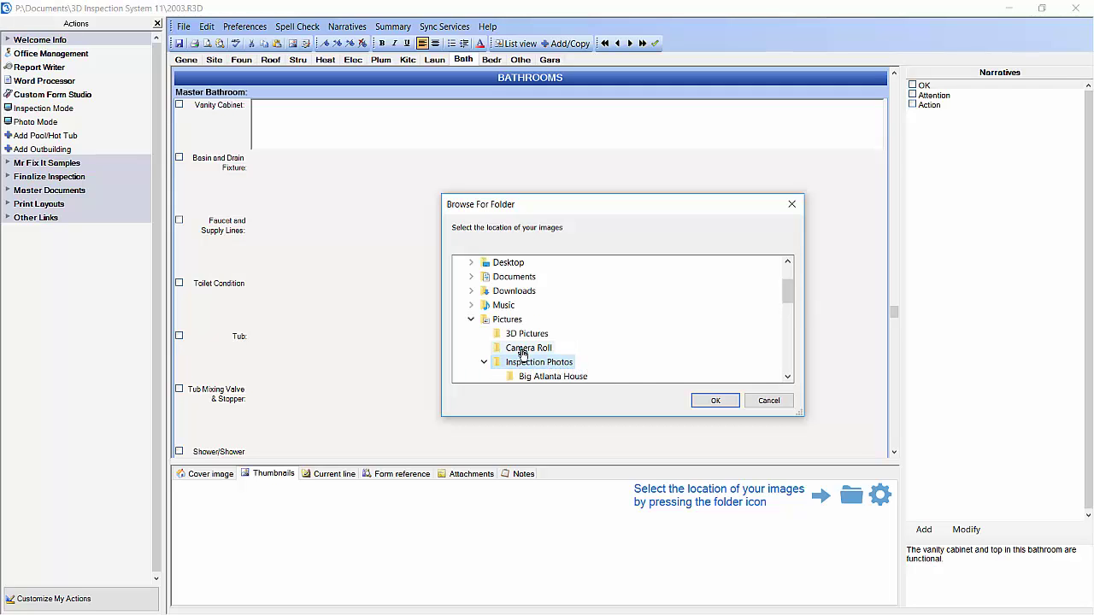
pyautogui.click(709, 401)
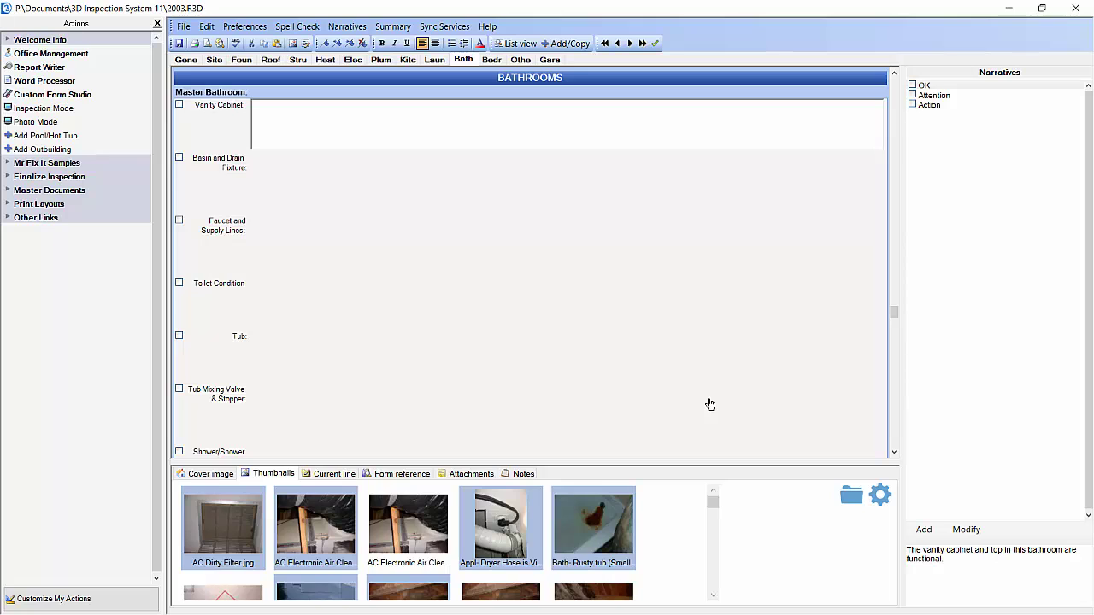
# Import the third thumbnail (air cleaner) into Vanity Cabinet and check the Attention narrative
pyautogui.moveTo(396, 518)
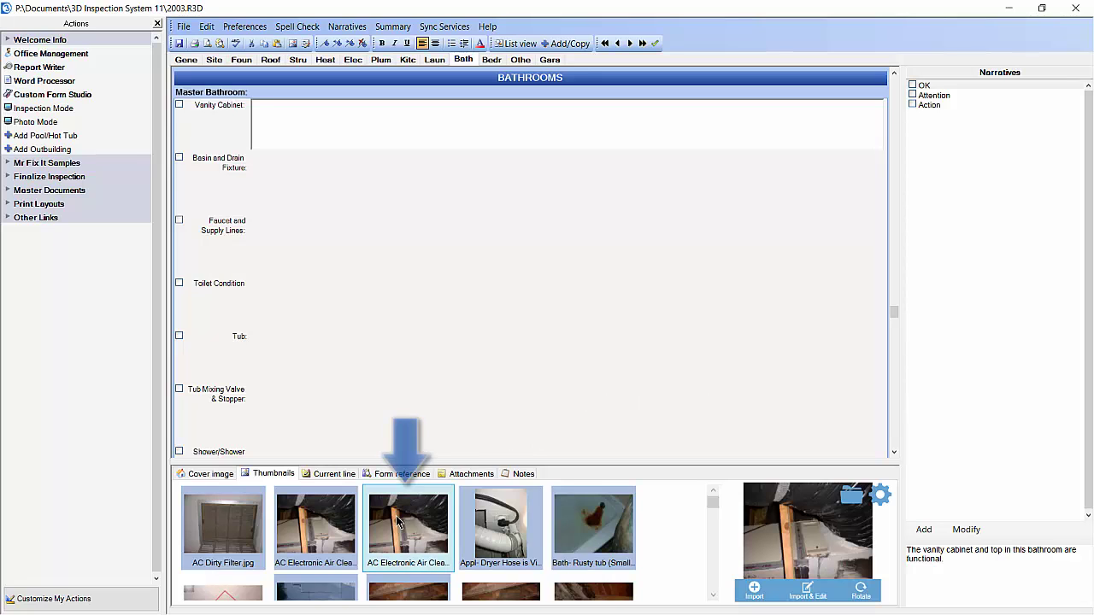
pyautogui.click(753, 589)
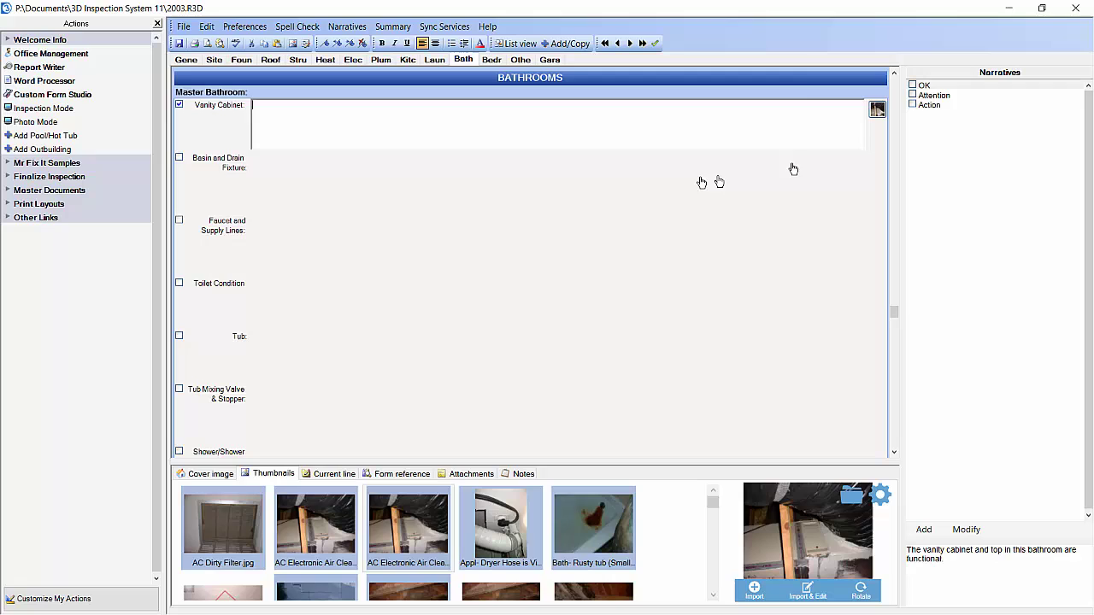
pyautogui.click(912, 95)
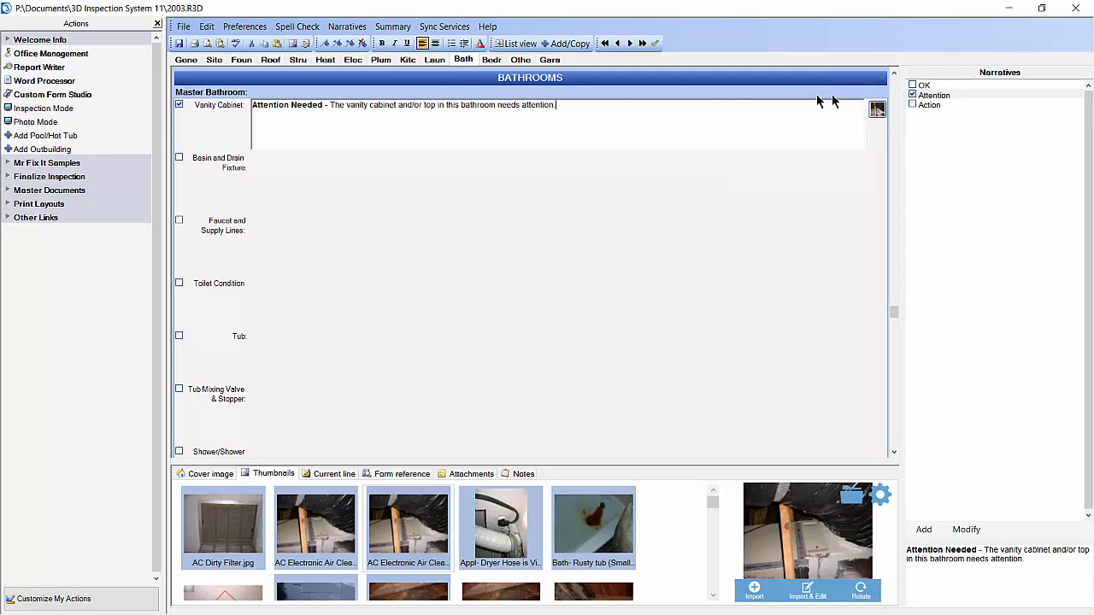
pyautogui.click(219, 43)
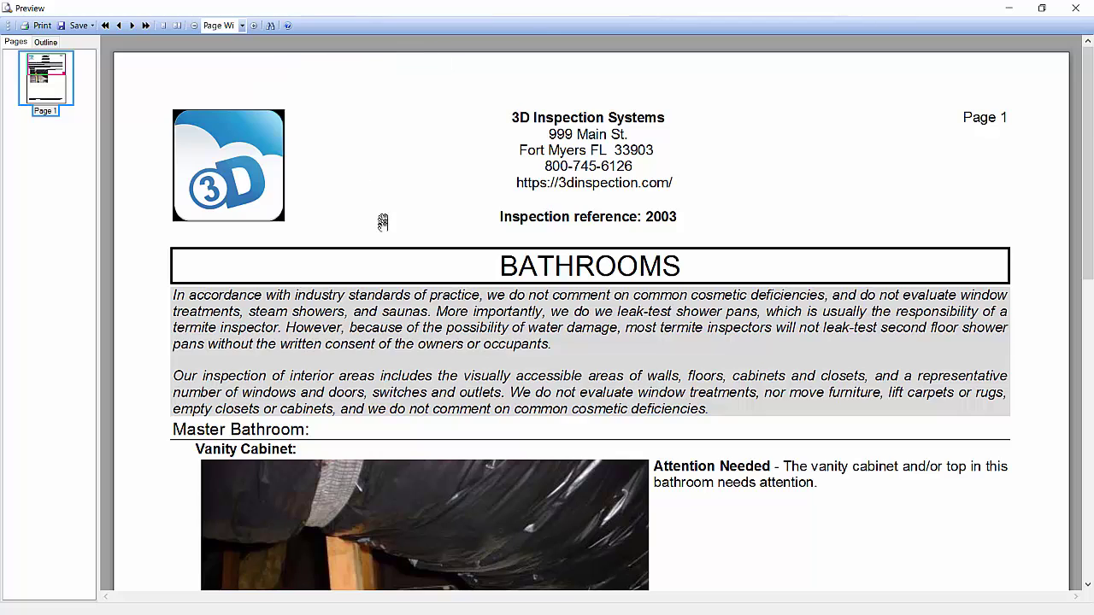
pyautogui.scroll(-4, 381, 222)
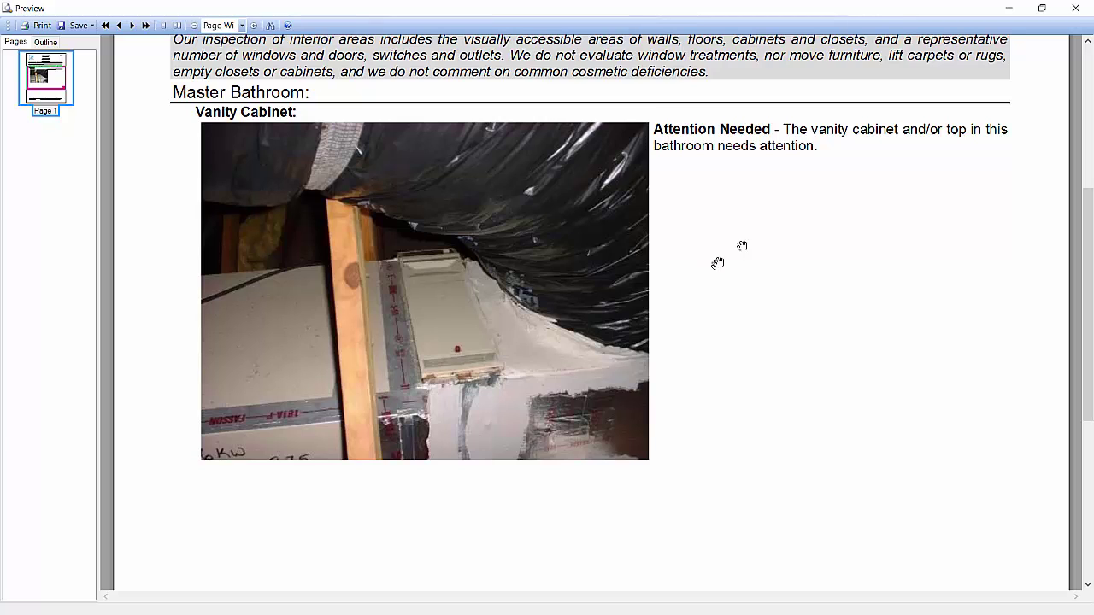
pyautogui.click(1076, 8)
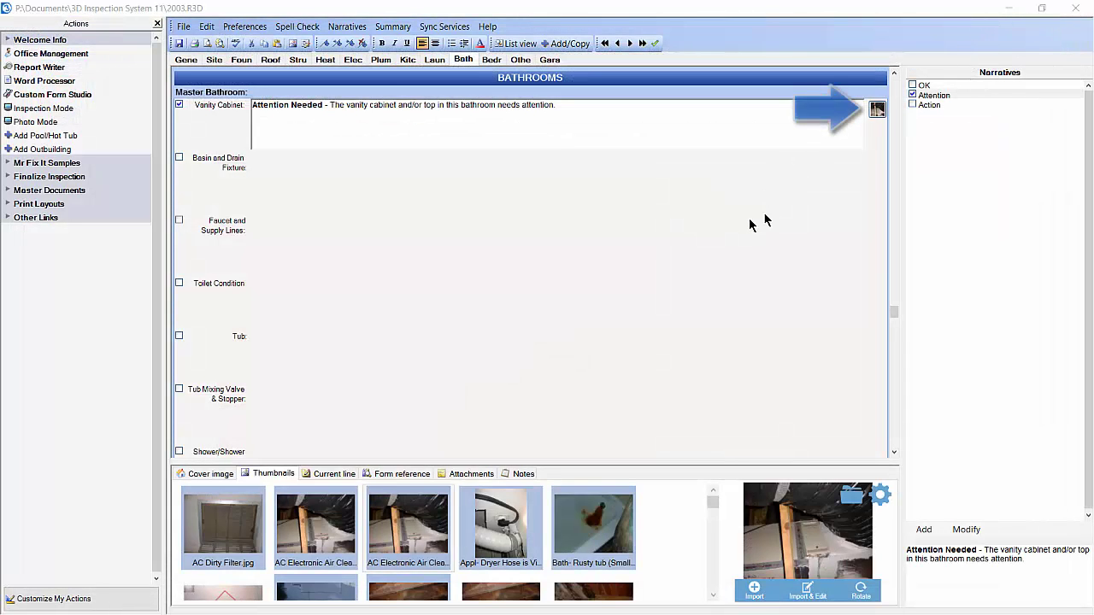
pyautogui.click(877, 110)
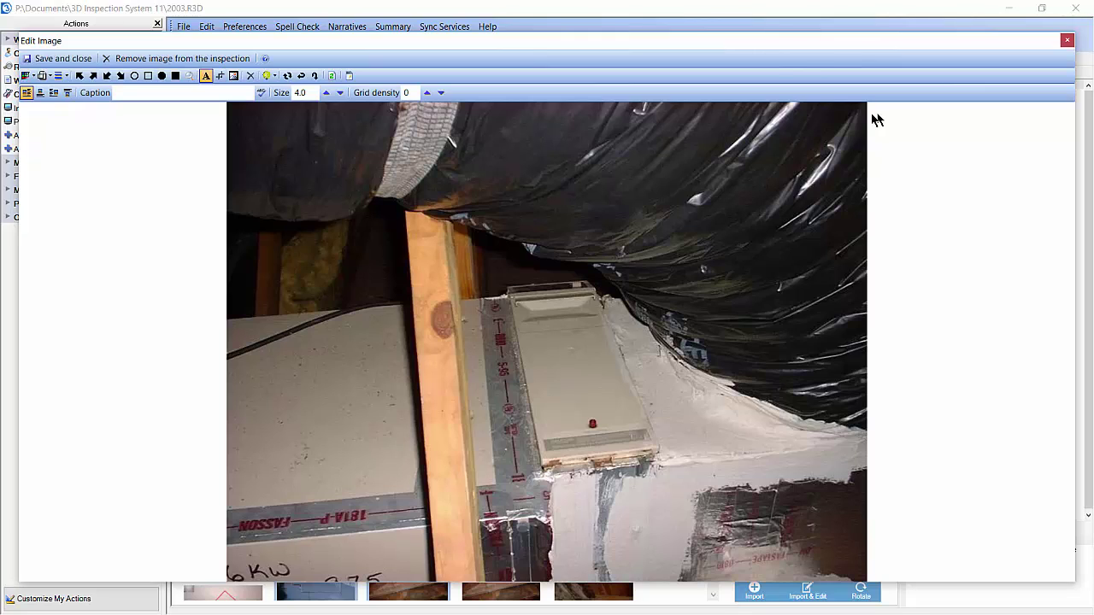
pyautogui.click(66, 58)
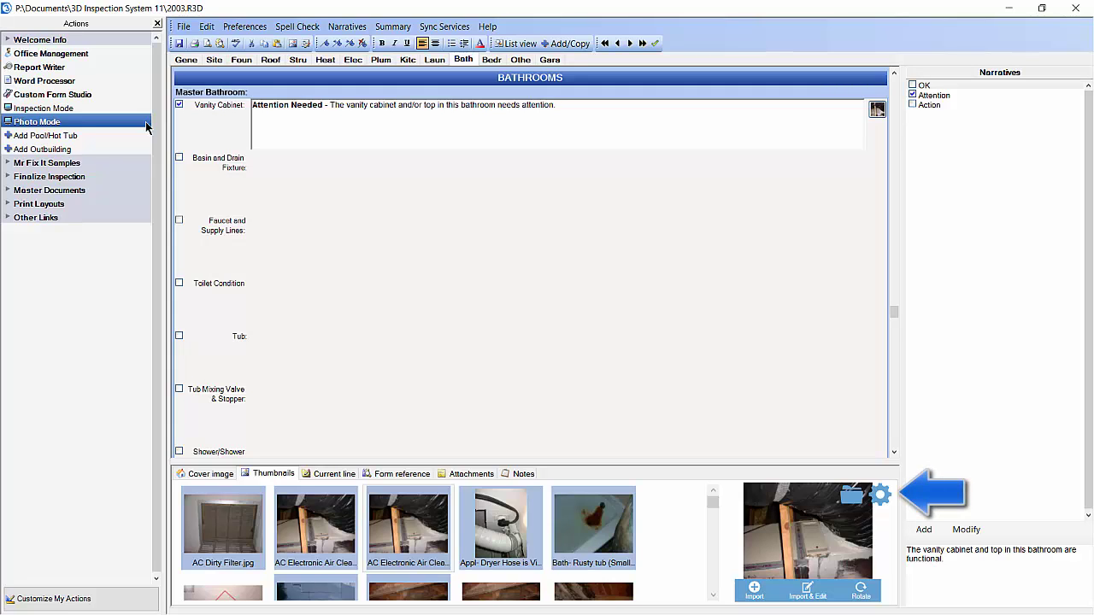
# Change the image import defaults back to Below with a 2-inch default size
pyautogui.click(881, 496)
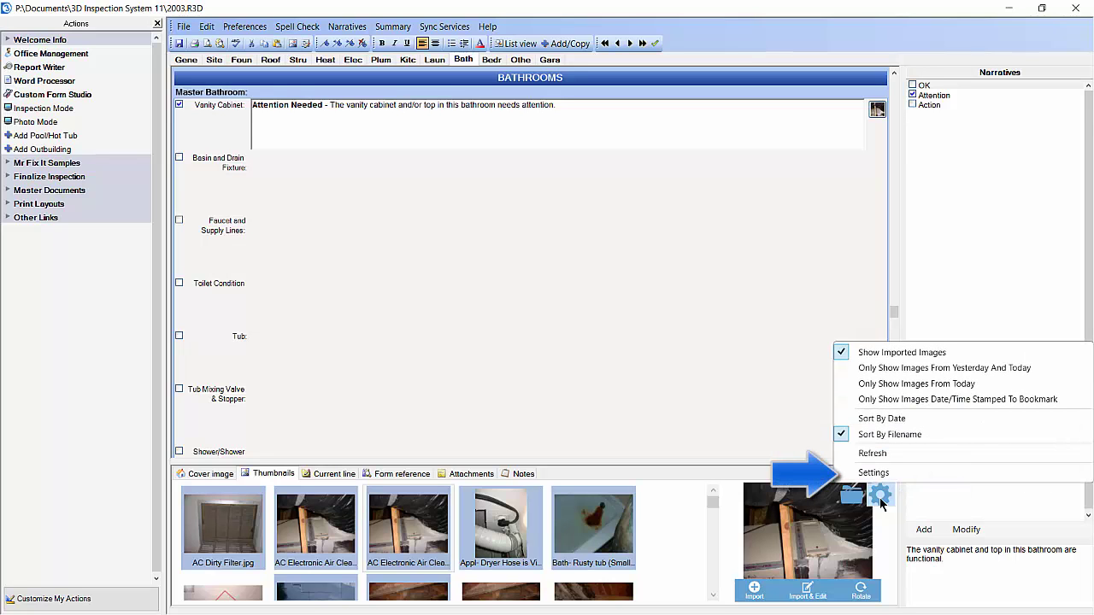
pyautogui.click(874, 474)
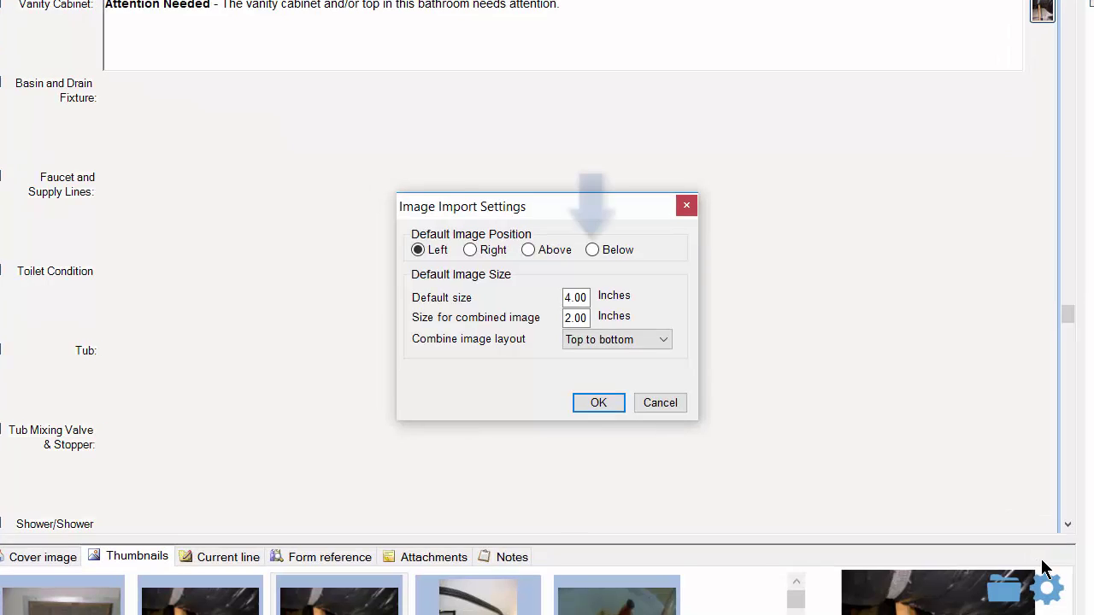
pyautogui.click(592, 249)
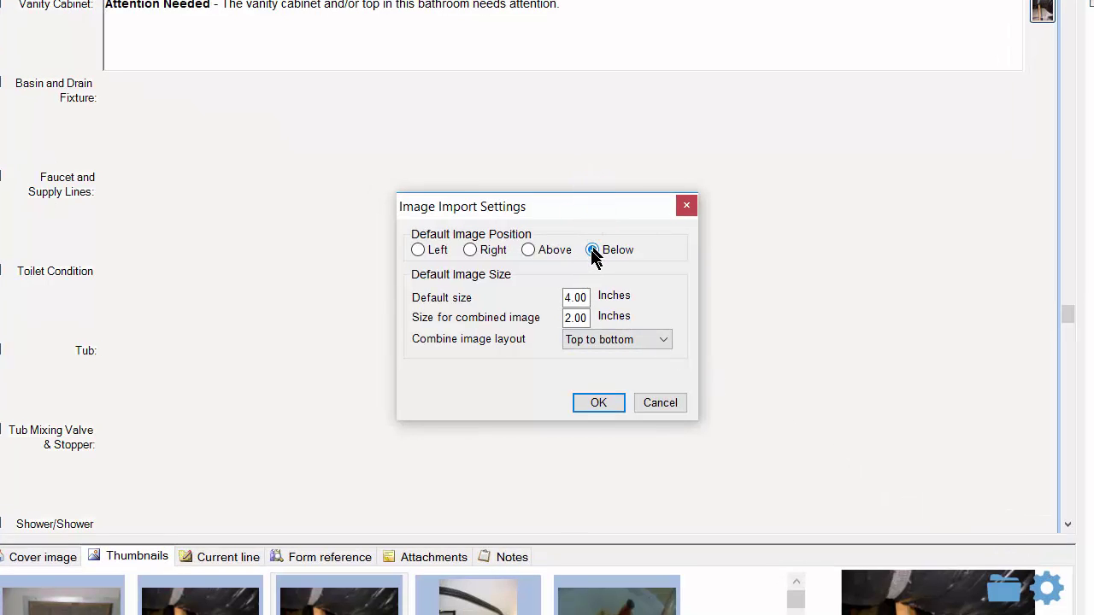
pyautogui.doubleClick(584, 296)
pyautogui.write('2')
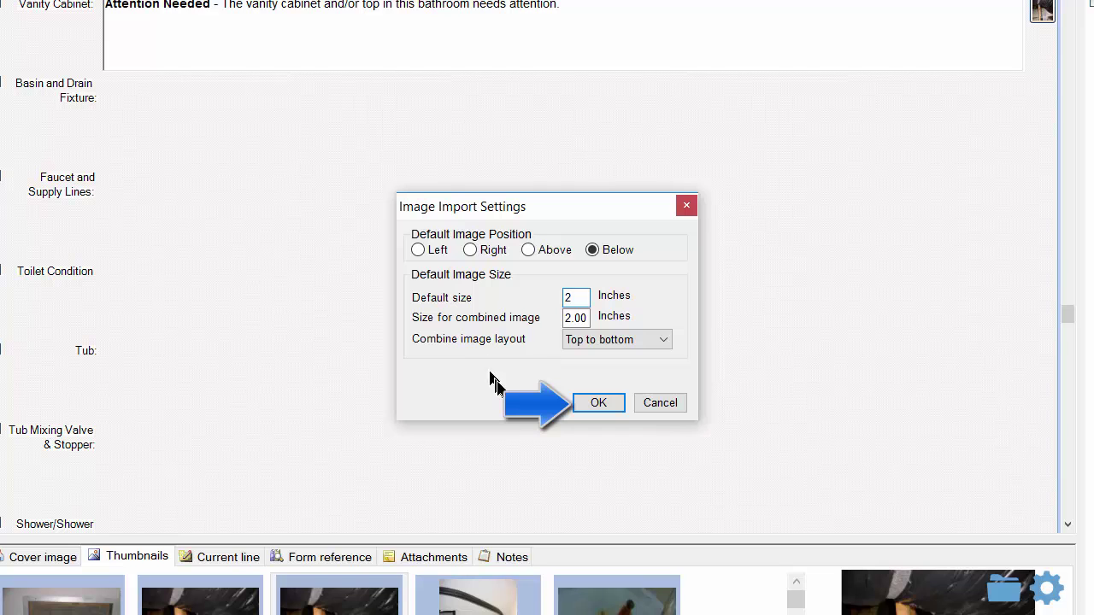
pyautogui.click(586, 401)
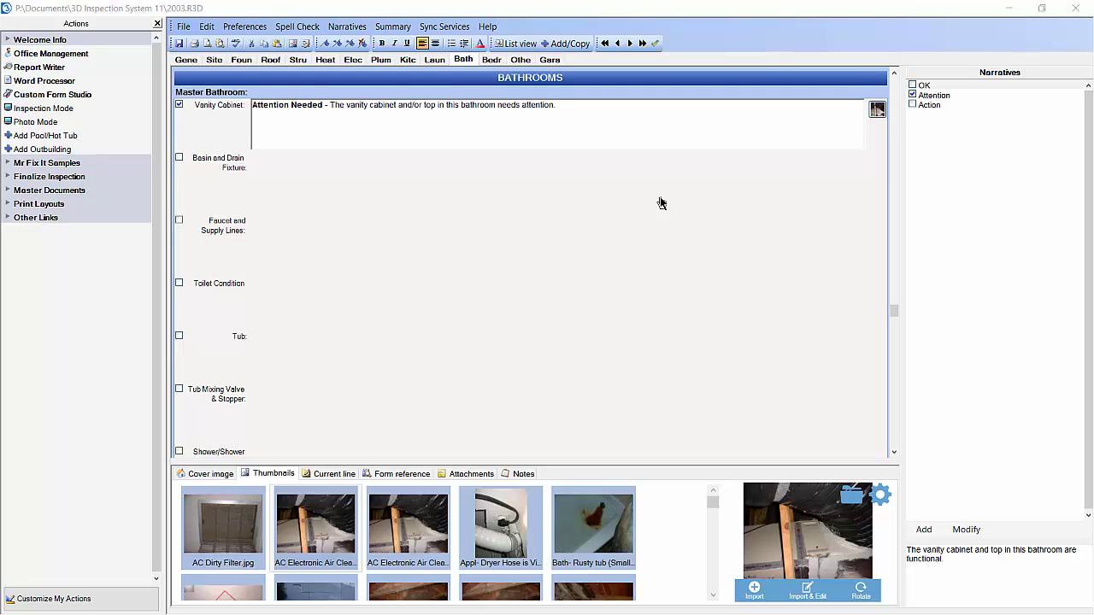
# Attach the crawl space beam, Crawl space 3 and cracked wall photos to Basin and Drain Fixture
pyautogui.click(460, 186)
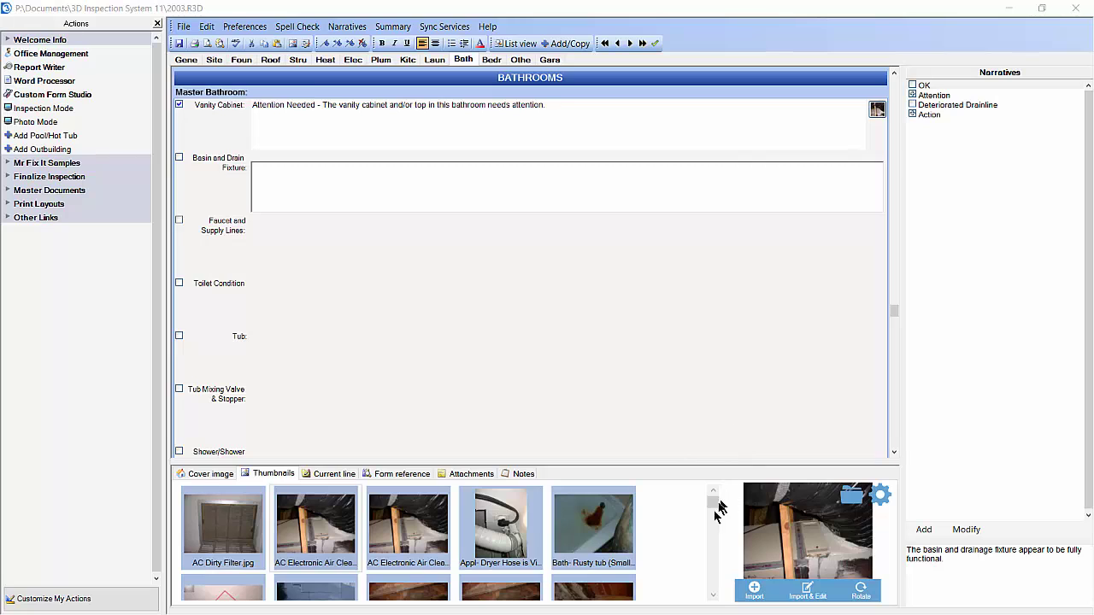
pyautogui.click(713, 596)
pyautogui.click(630, 566)
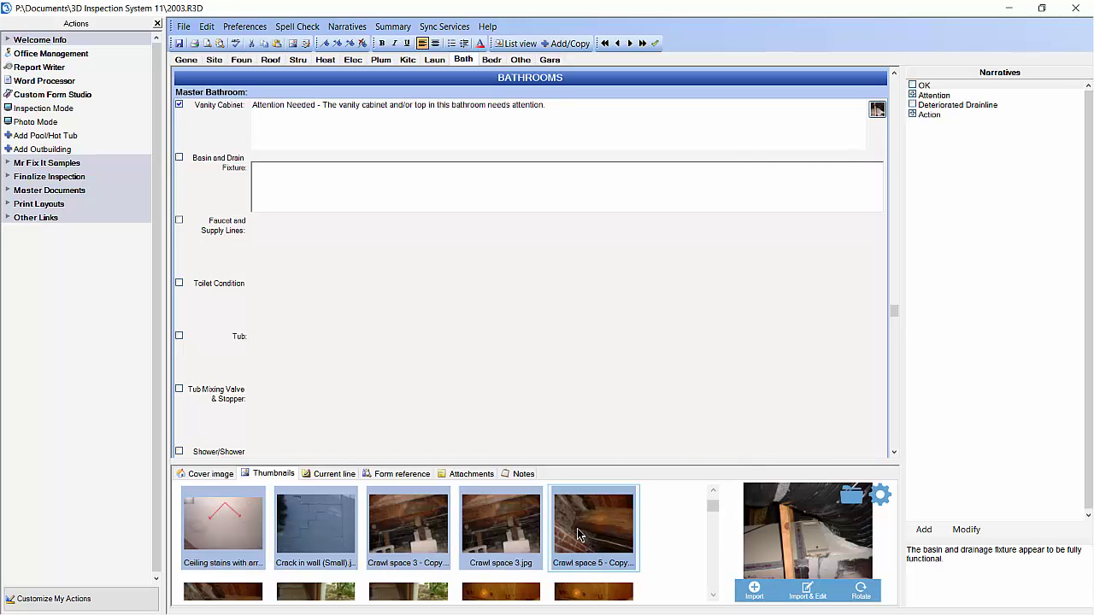
pyautogui.click(753, 591)
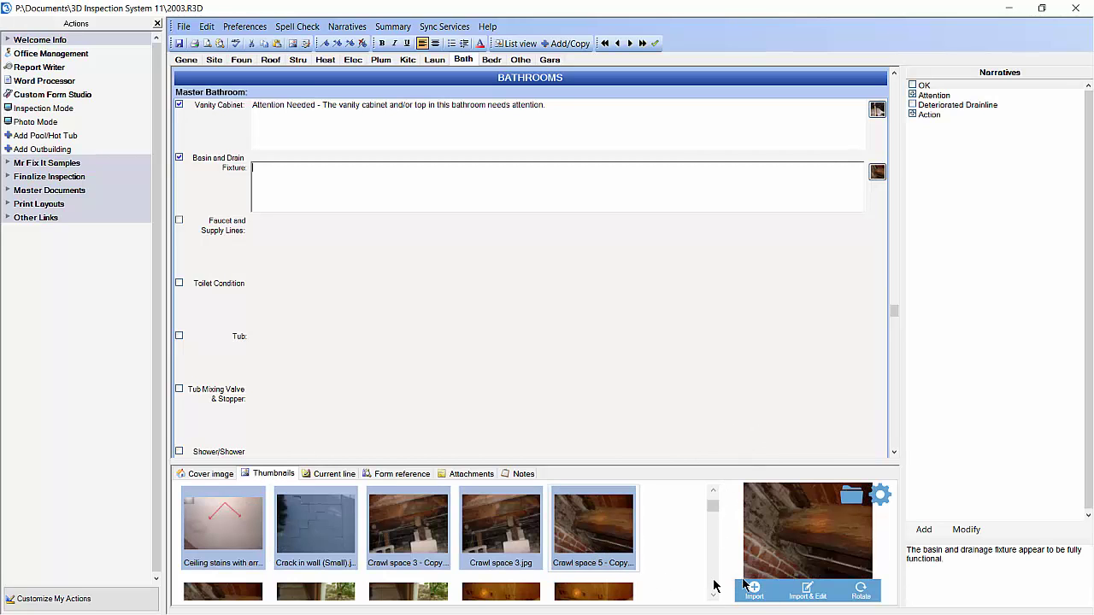
pyautogui.click(500, 530)
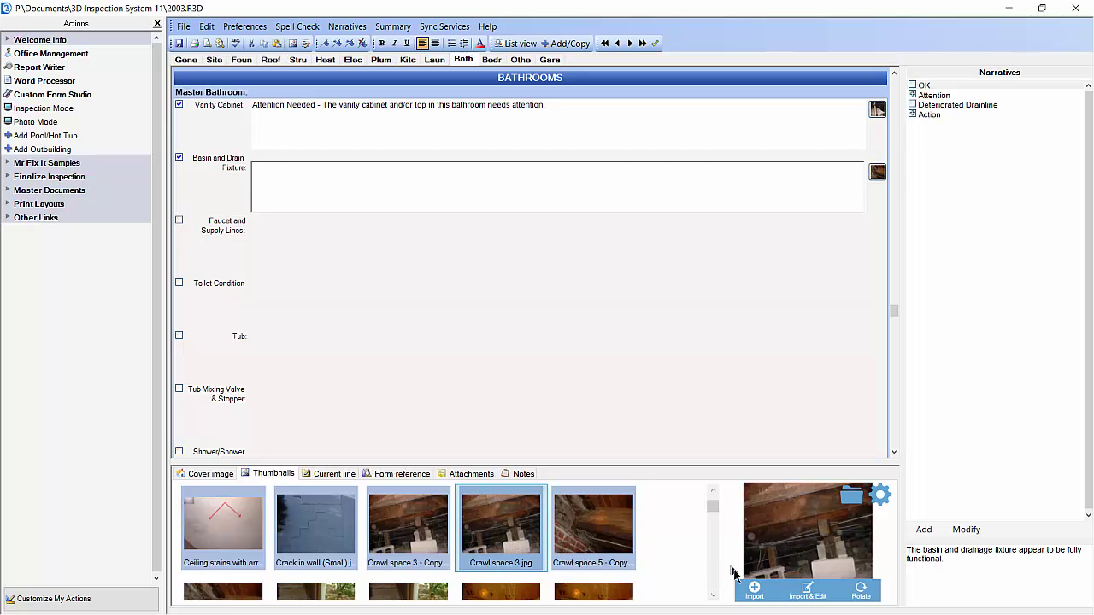
pyautogui.click(754, 591)
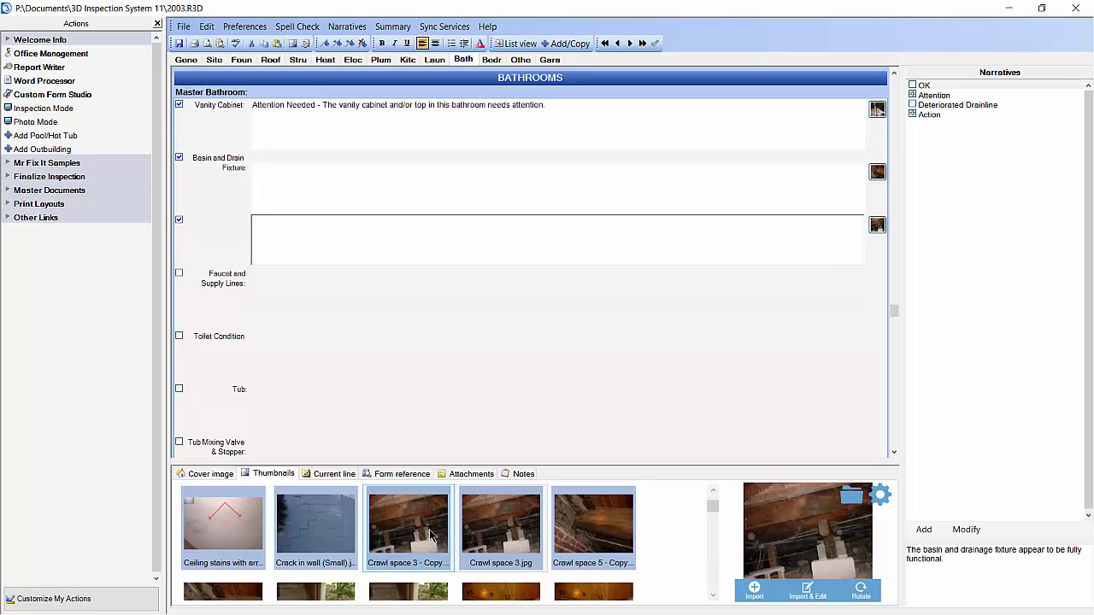
pyautogui.click(346, 537)
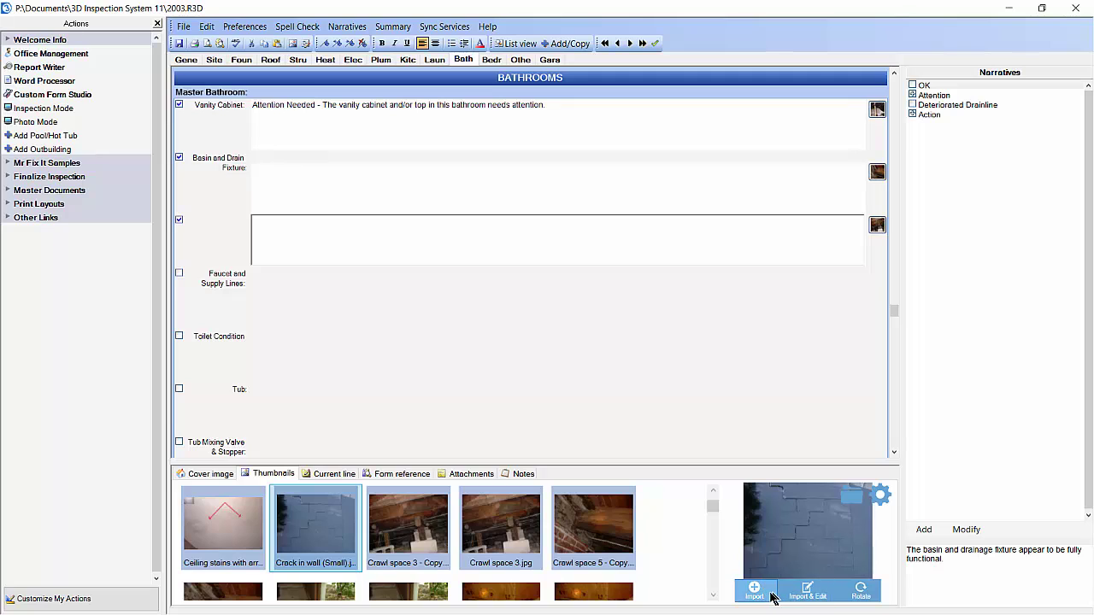
pyautogui.click(765, 593)
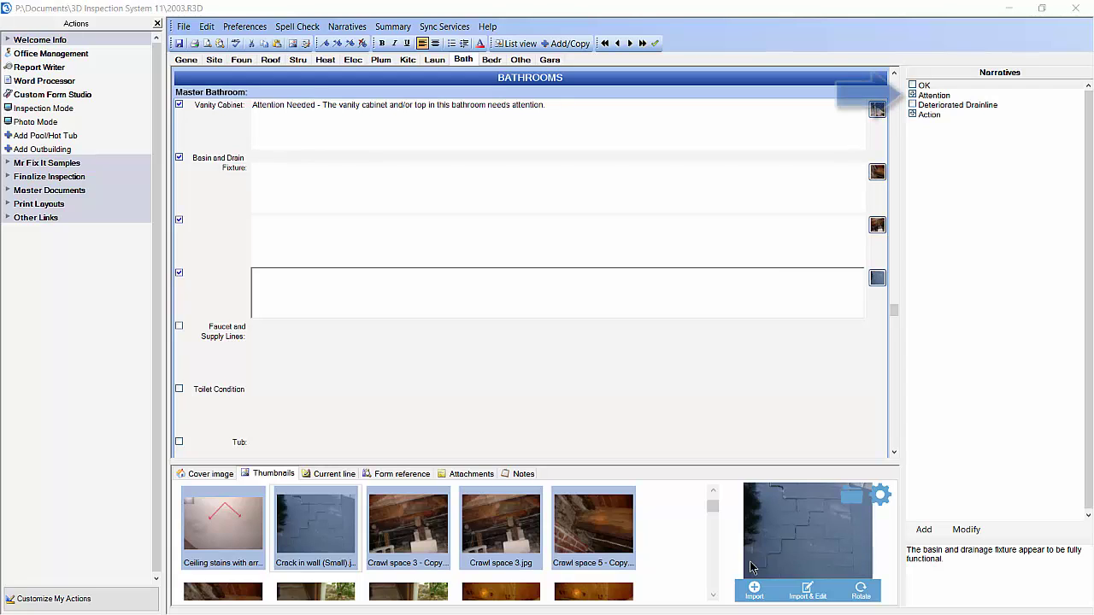
# Add the Attention Needed narrative with its evidence-of-leak reason to the basin entry
pyautogui.click(929, 115)
pyautogui.click(912, 95)
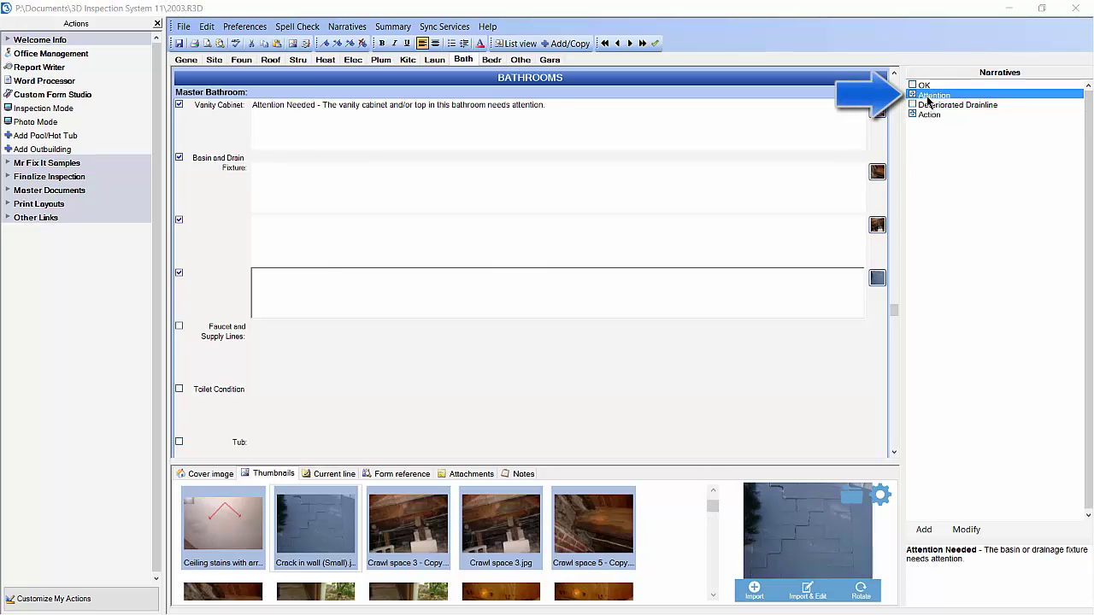
pyautogui.click(938, 105)
pyautogui.click(924, 106)
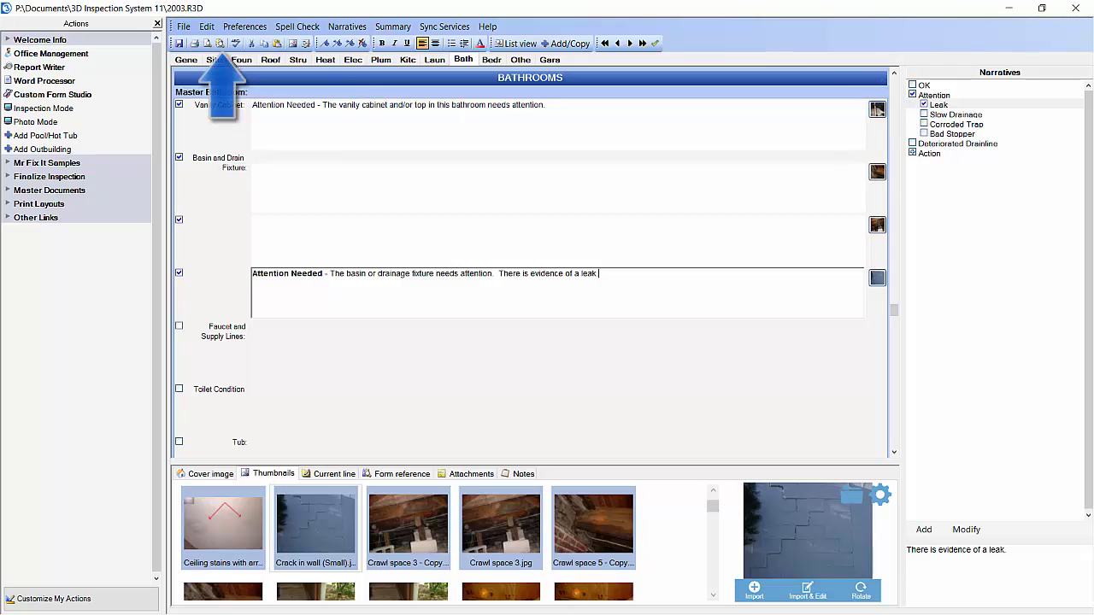
pyautogui.click(219, 44)
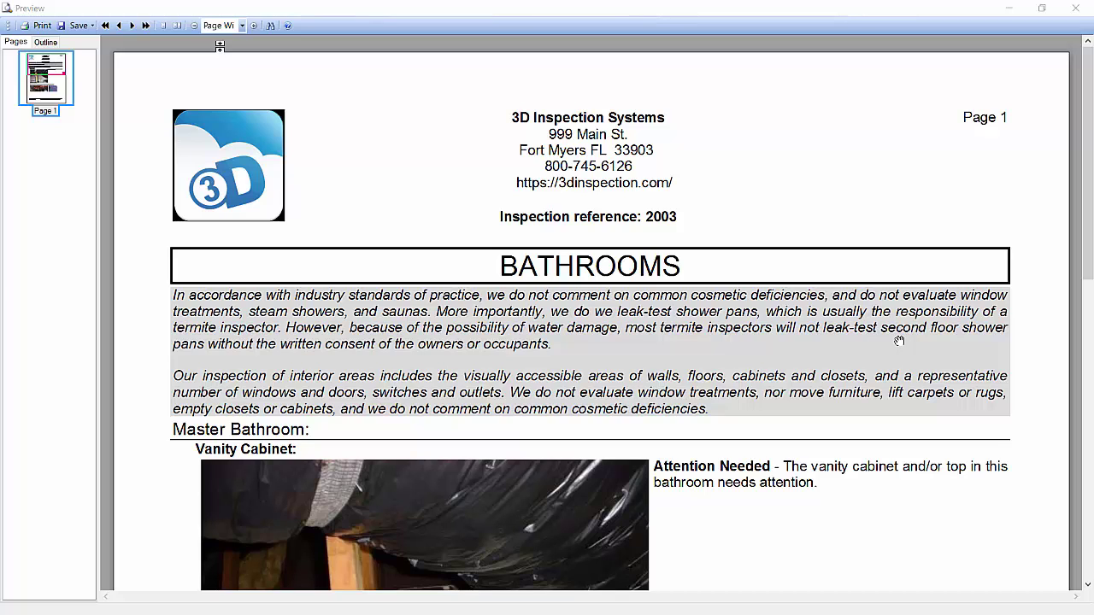
pyautogui.scroll(-10, 239, 86)
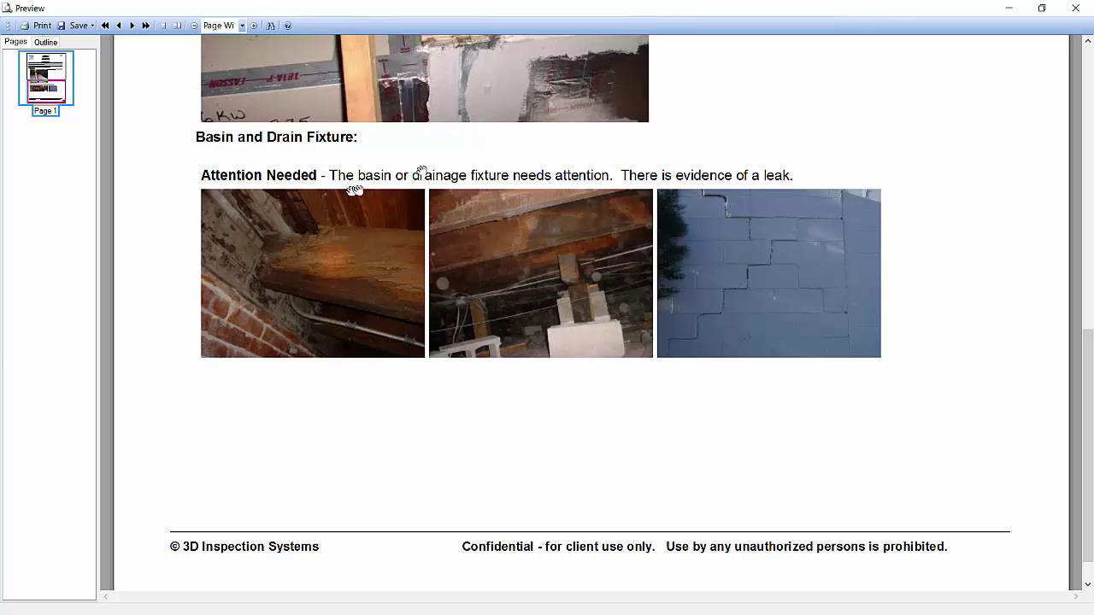
pyautogui.click(1075, 8)
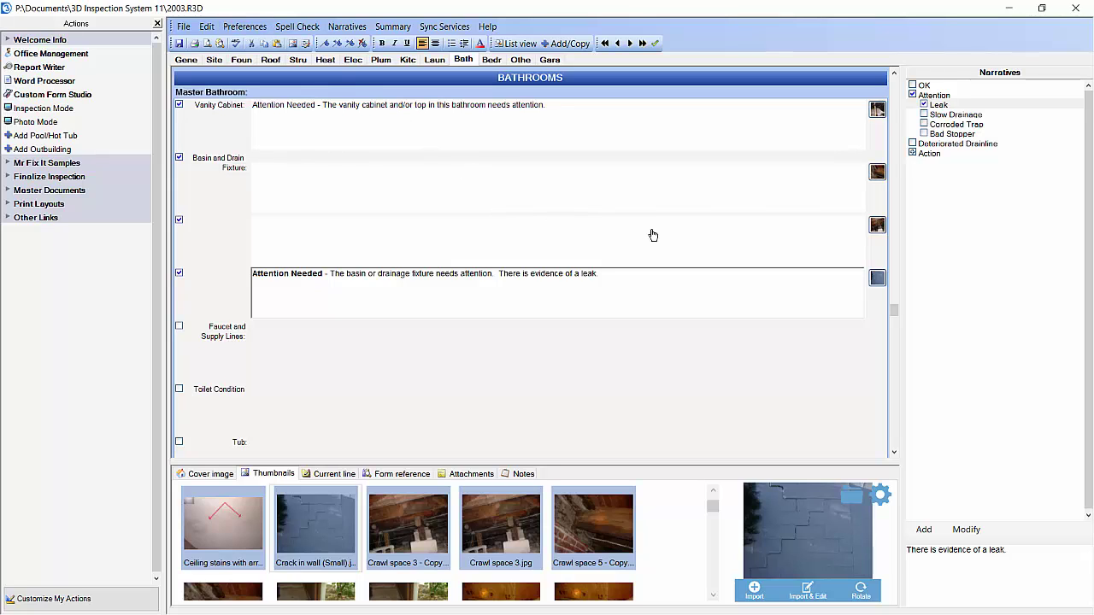
# In Preferences > Images, choose the third, bold filled style of arrows
pyautogui.click(245, 28)
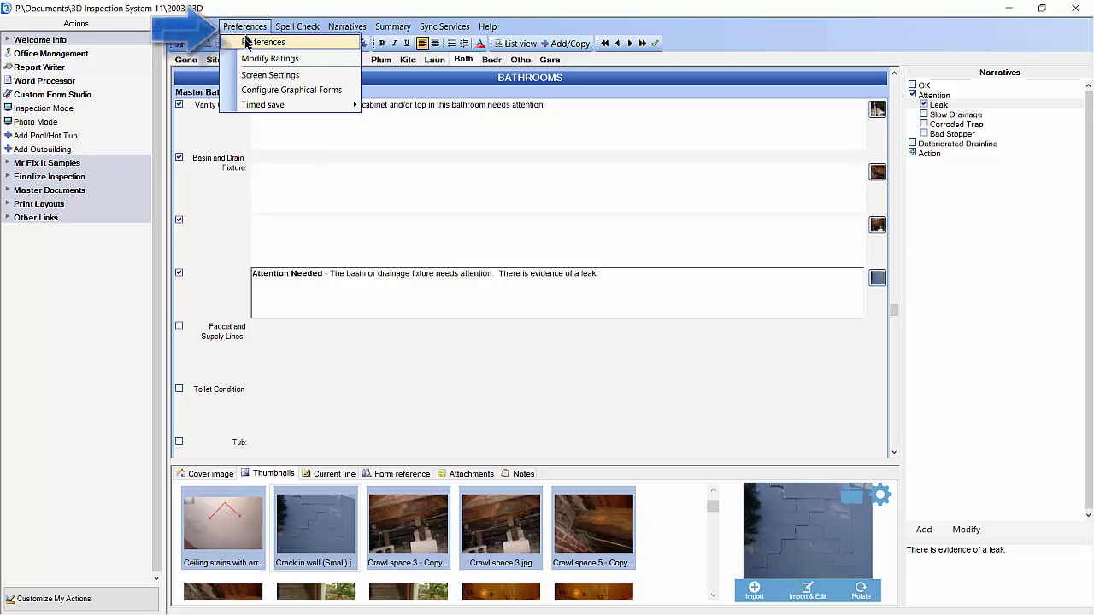
pyautogui.click(246, 43)
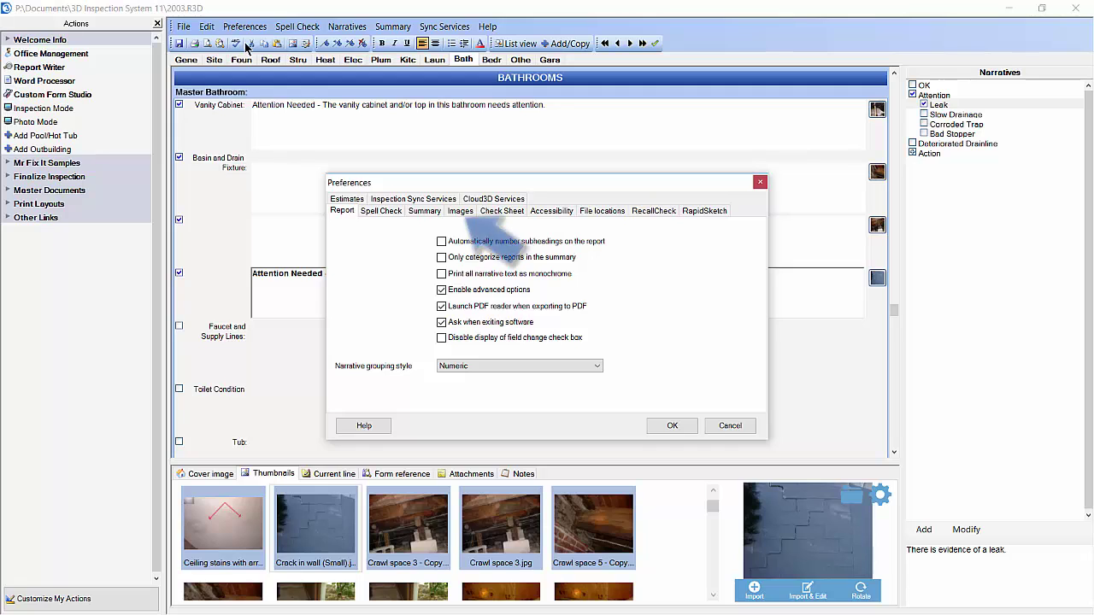
pyautogui.click(459, 211)
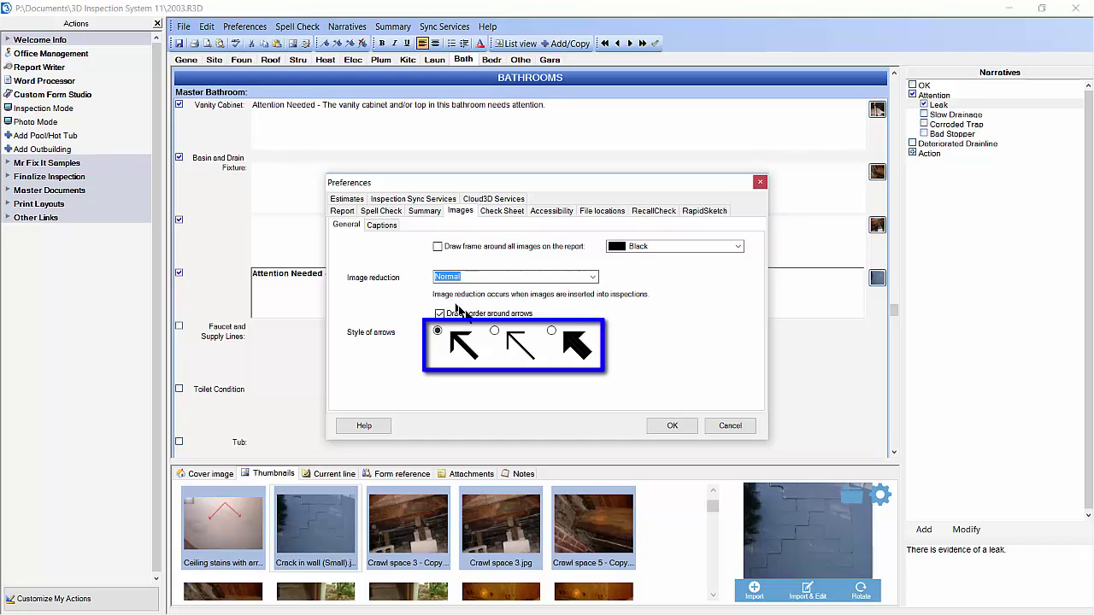
pyautogui.click(494, 330)
pyautogui.click(551, 331)
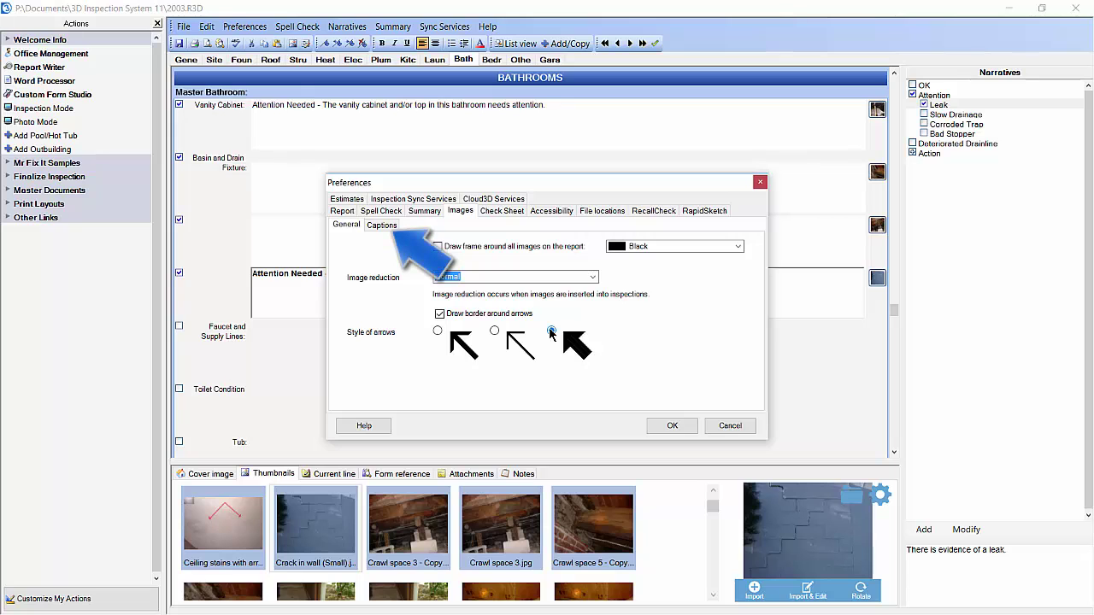
# Set captions to Maroon text on White, Bottom of image, using the image filename as caption
pyautogui.click(385, 226)
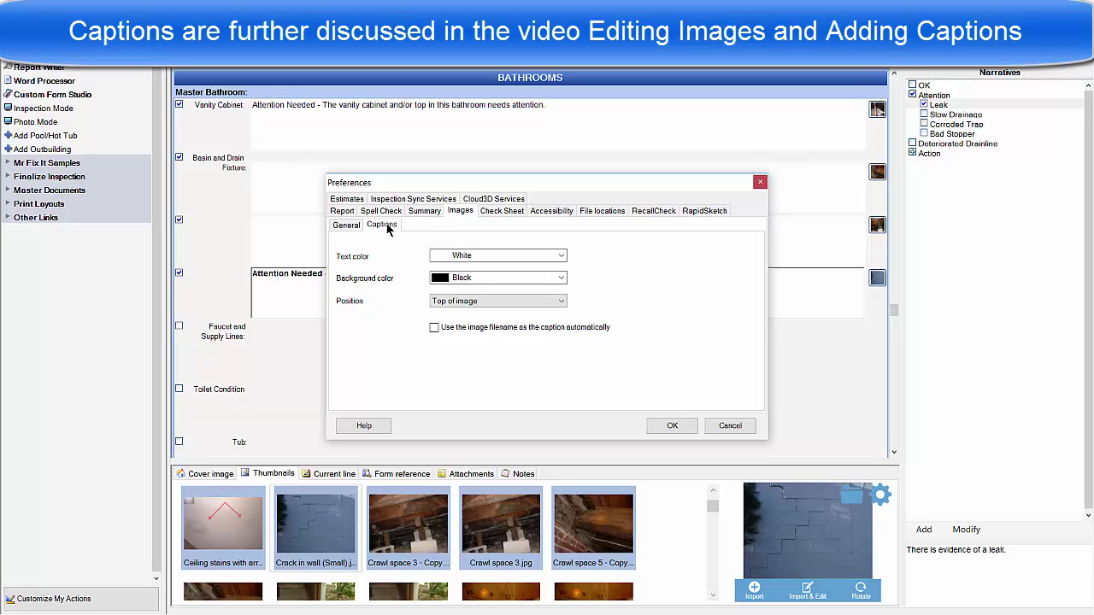
pyautogui.click(561, 256)
pyautogui.click(534, 354)
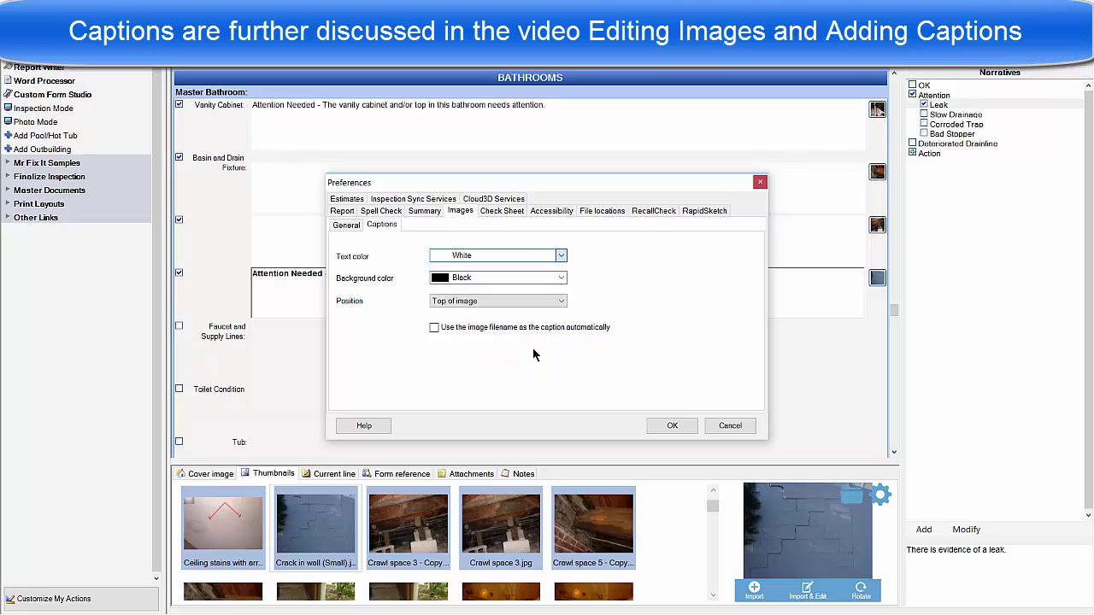
pyautogui.click(560, 278)
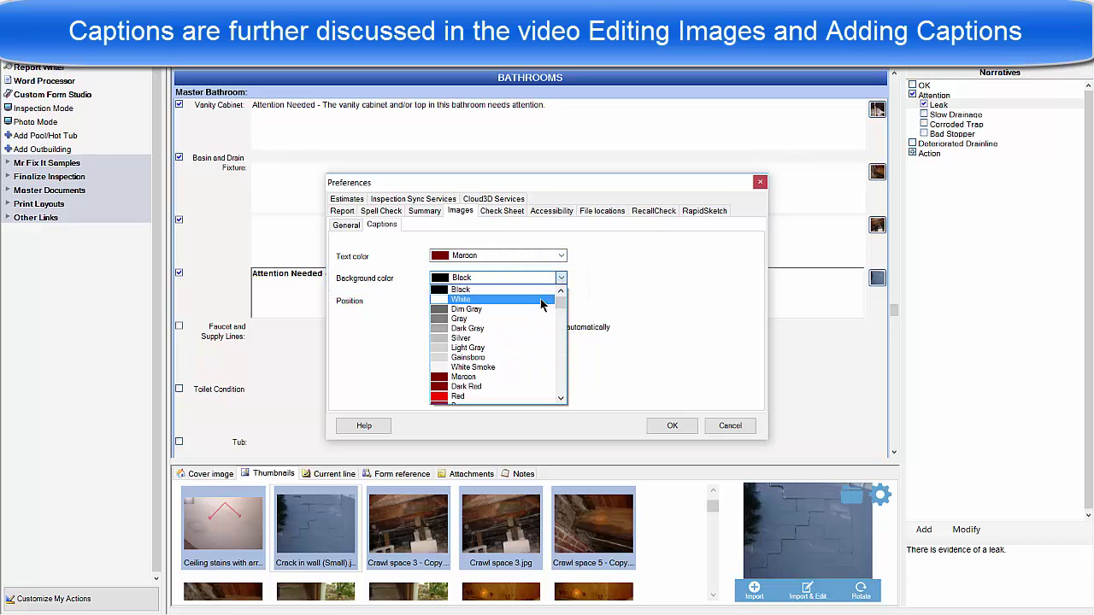
pyautogui.click(541, 300)
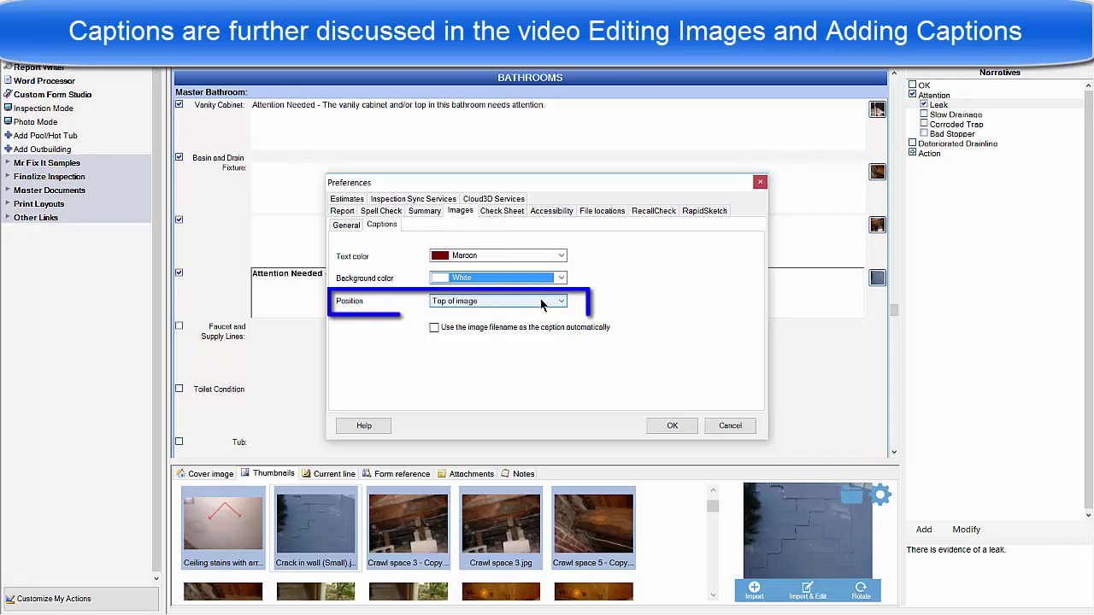
pyautogui.click(557, 302)
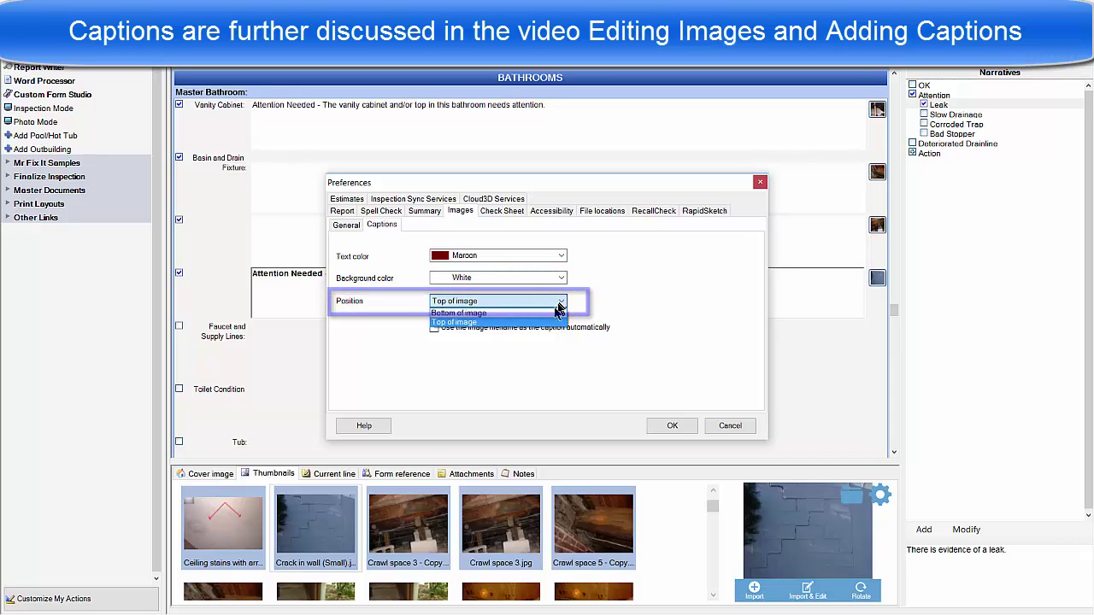
pyautogui.click(552, 312)
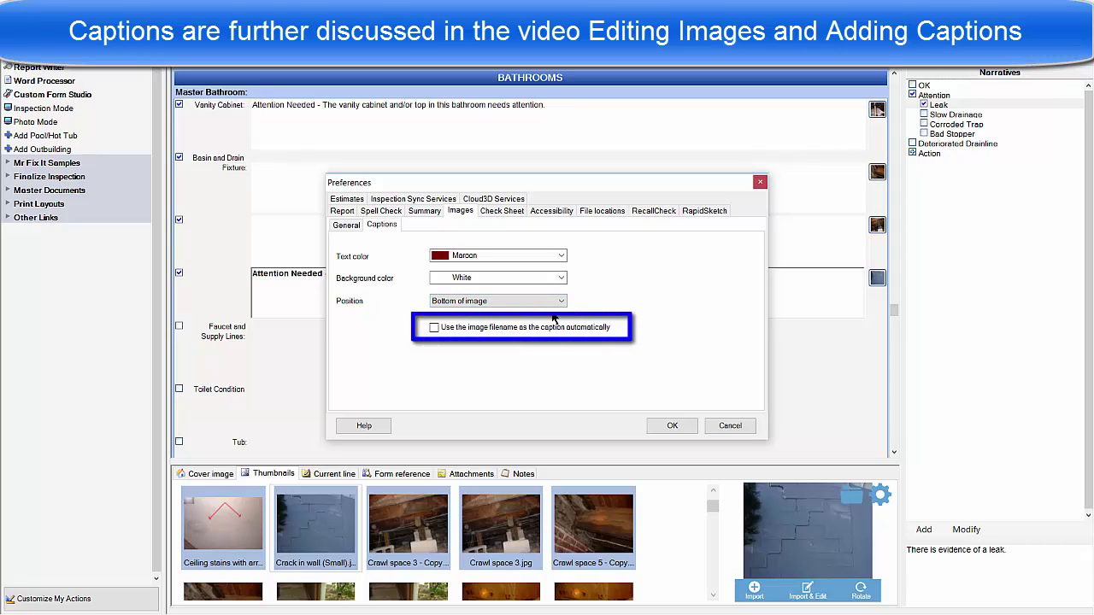
pyautogui.click(434, 327)
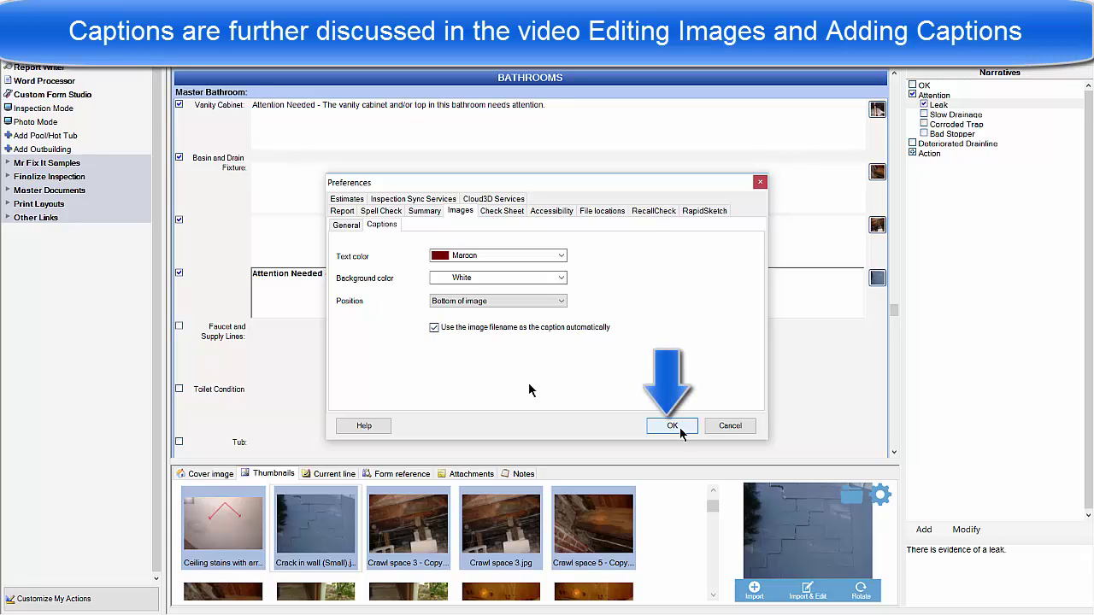